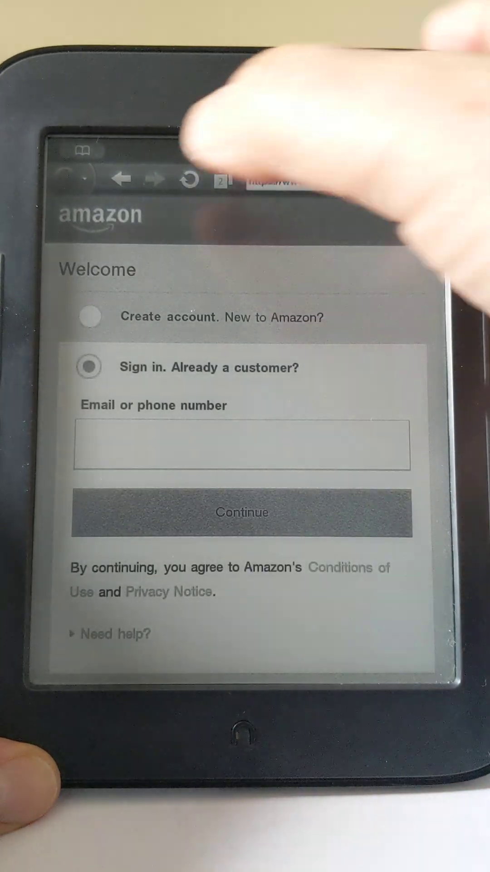
# - Reload the Amazon page in Opera Mini and decline the Rate Opera Mini request
pyautogui.click(188, 180)
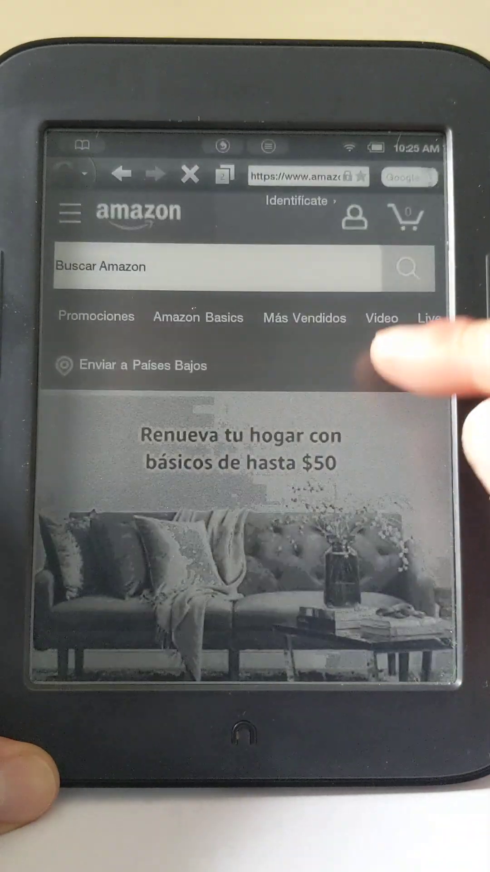
pyautogui.scroll(-5, 381, 423)
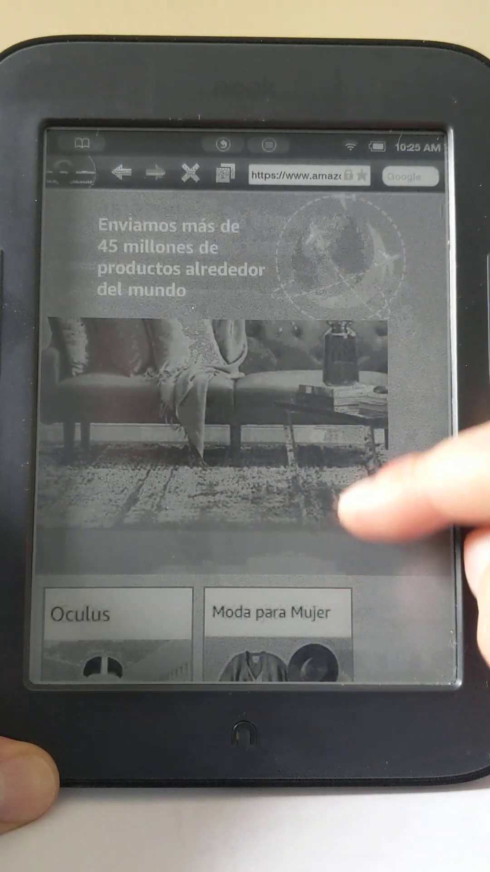
pyautogui.scroll(-5, 382, 422)
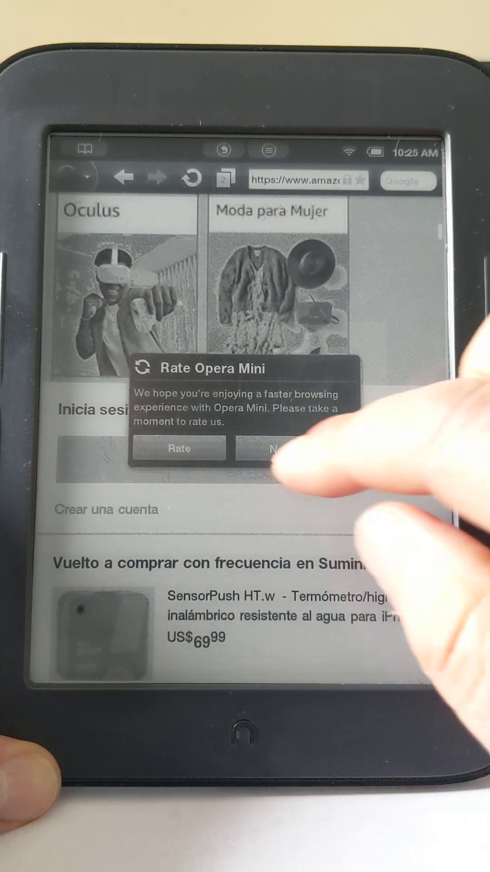
pyautogui.click(293, 448)
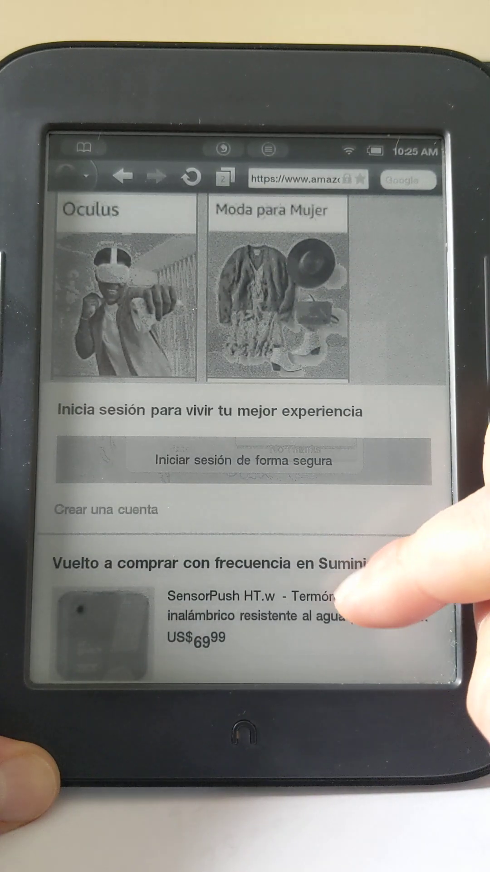
pyautogui.scroll(-5, 327, 477)
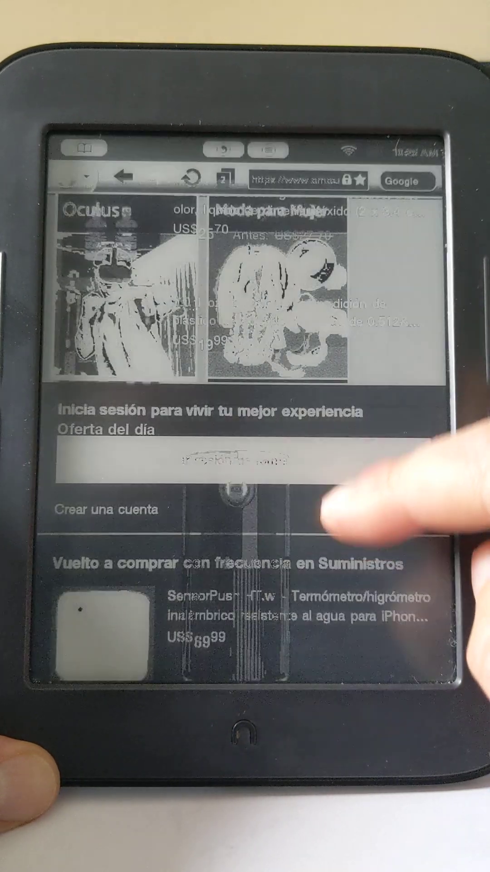
pyautogui.scroll(-5, 354, 510)
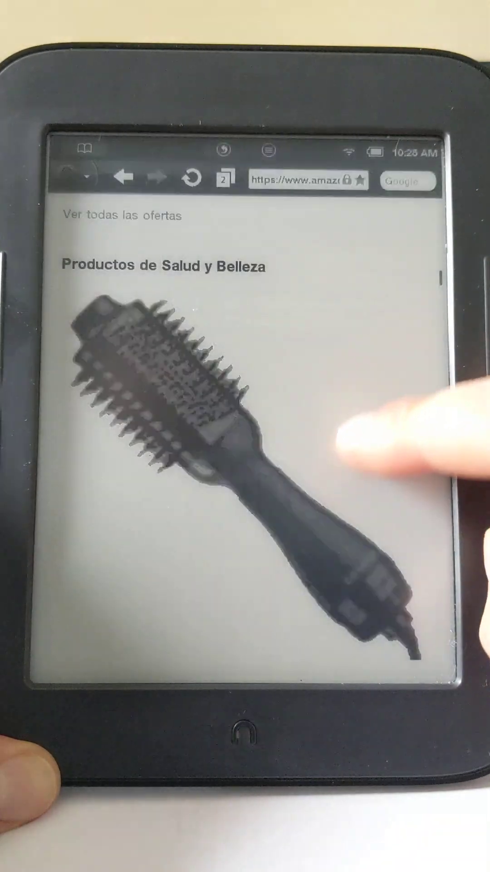
pyautogui.scroll(-5, 368, 614)
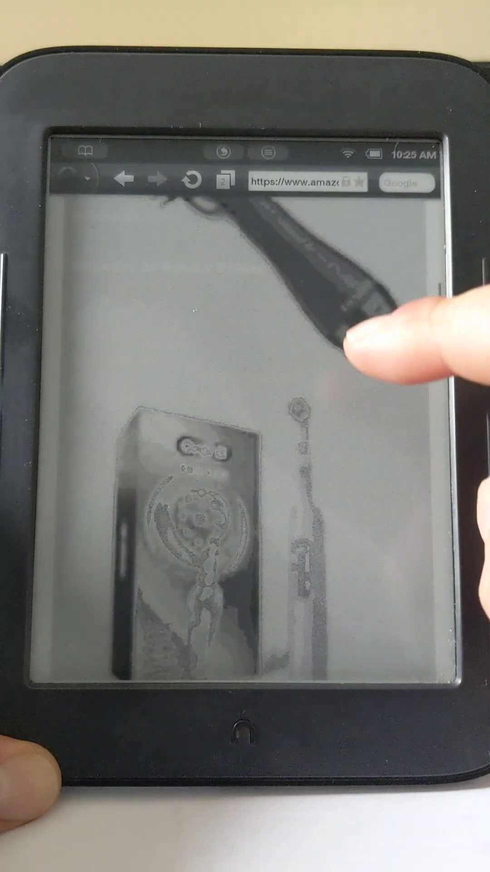
pyautogui.scroll(-5, 354, 579)
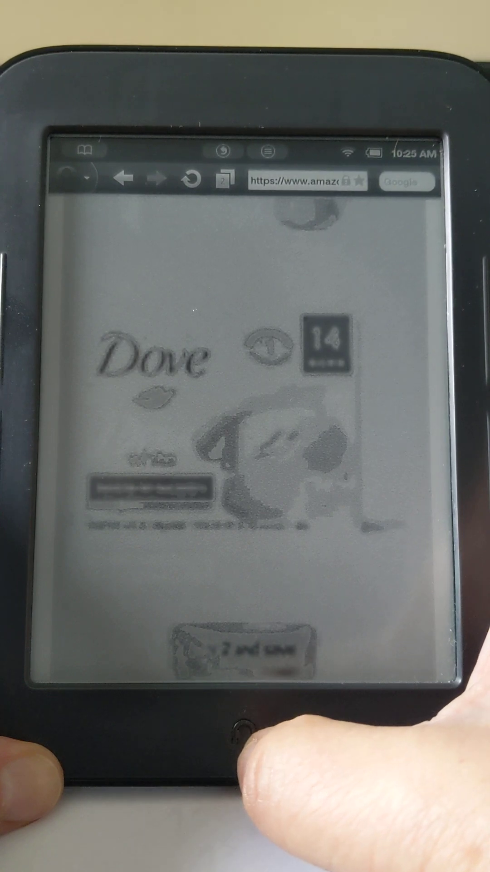
# - Go Home via the n button, pick ReLaunch, and show its full application list
pyautogui.click(242, 730)
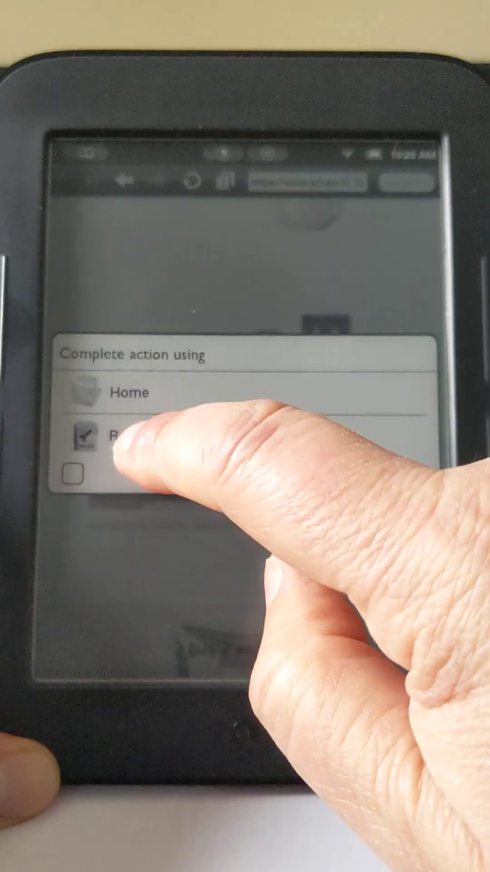
pyautogui.click(143, 436)
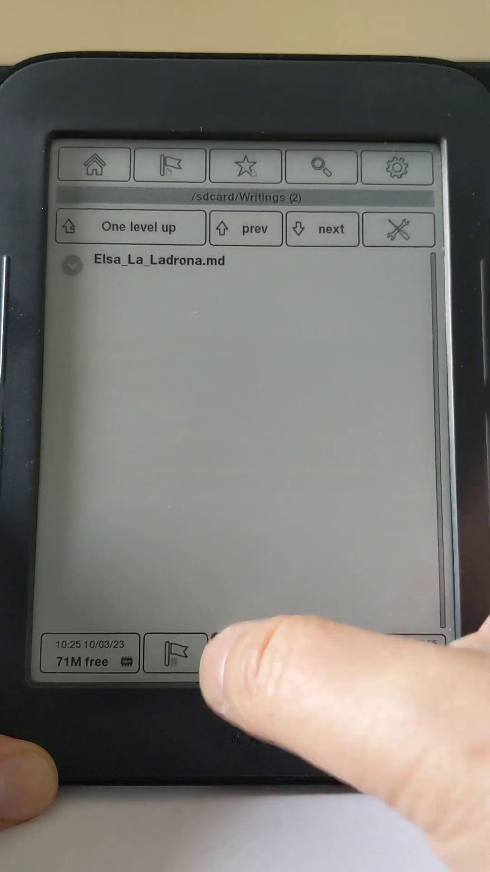
pyautogui.click(243, 653)
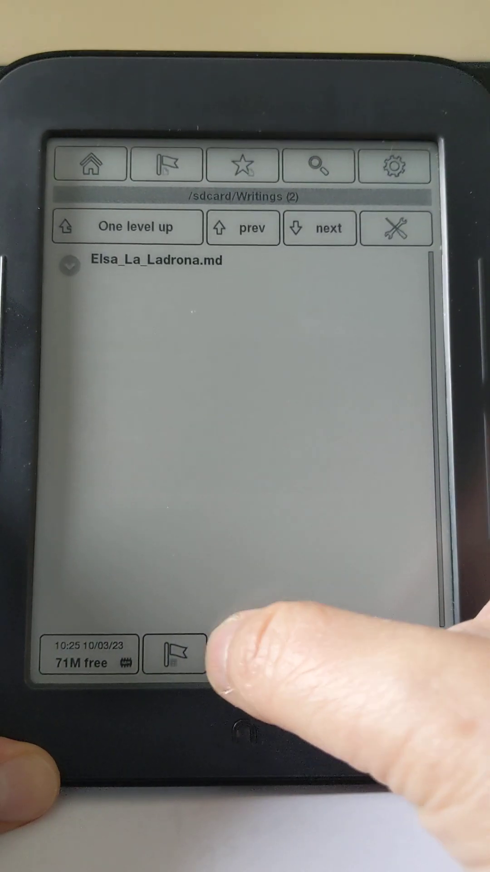
pyautogui.click(239, 653)
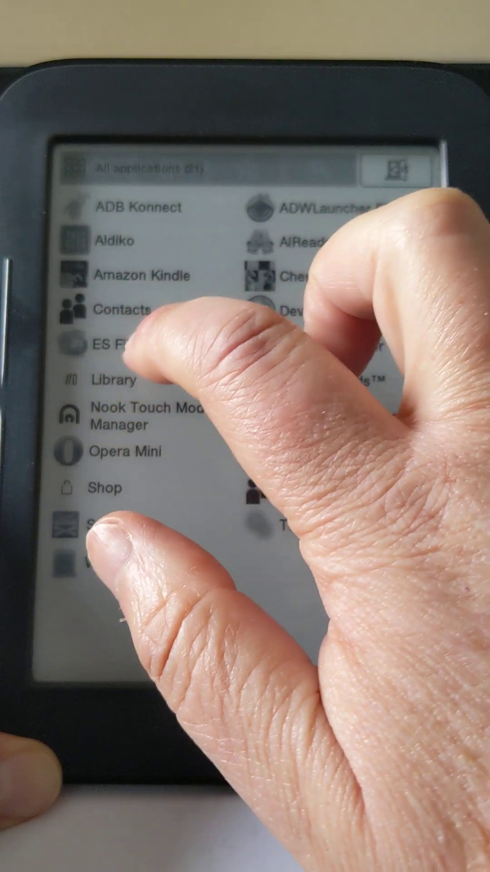
pyautogui.click(123, 343)
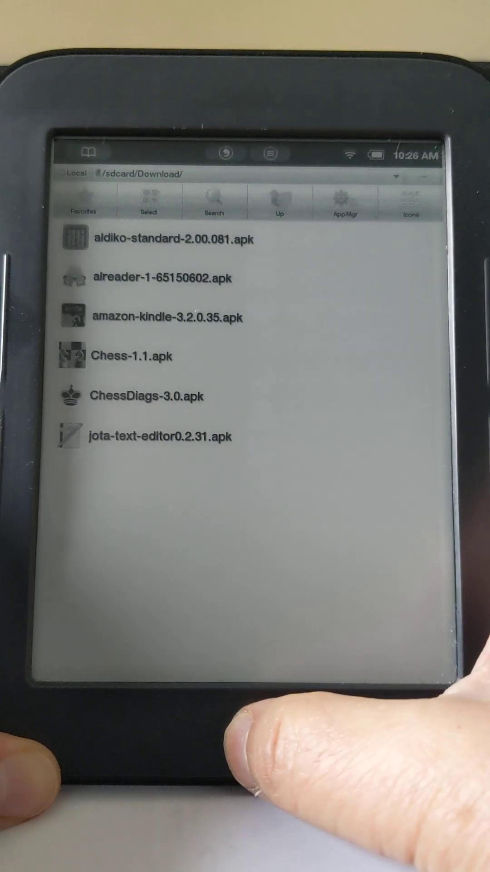
pyautogui.press('Home')
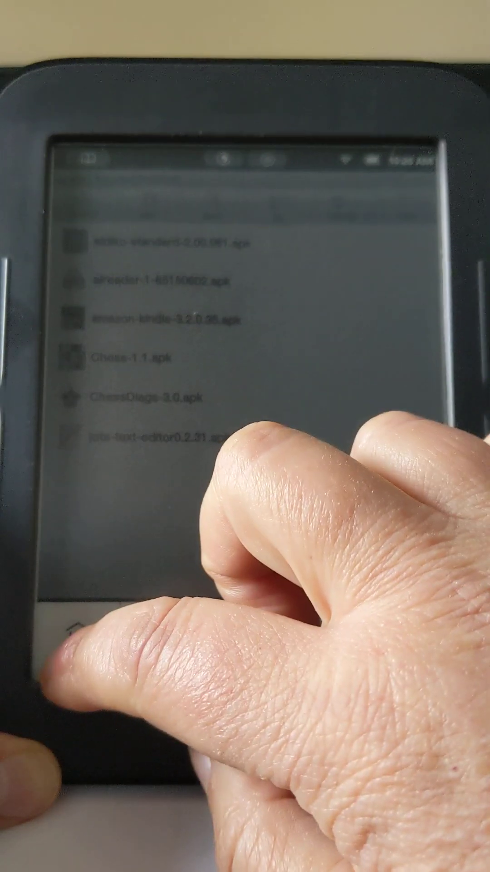
pyautogui.click(77, 629)
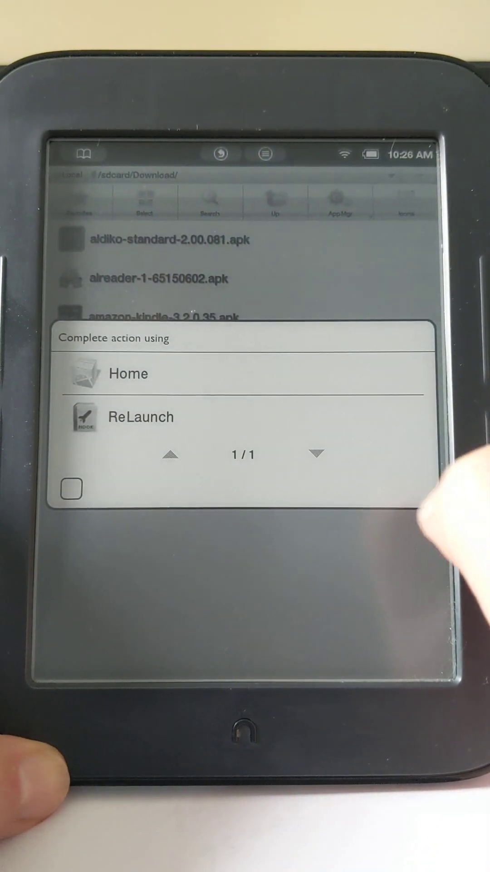
pyautogui.click(204, 417)
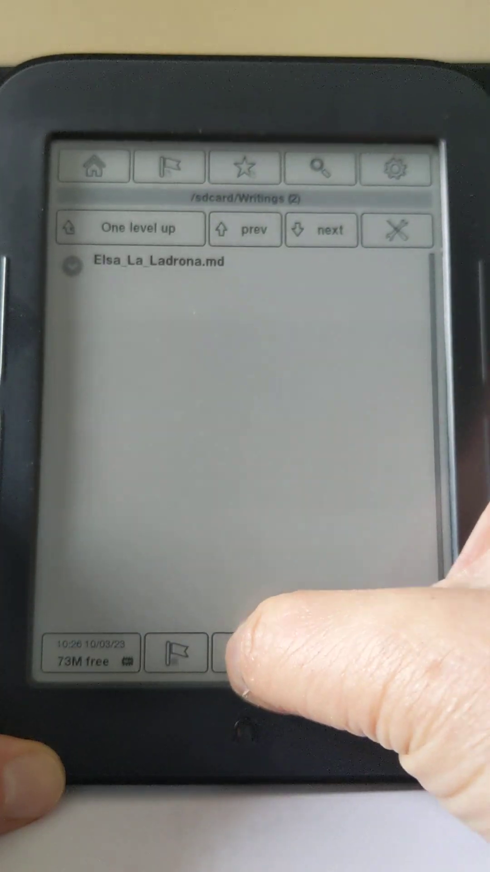
pyautogui.click(238, 652)
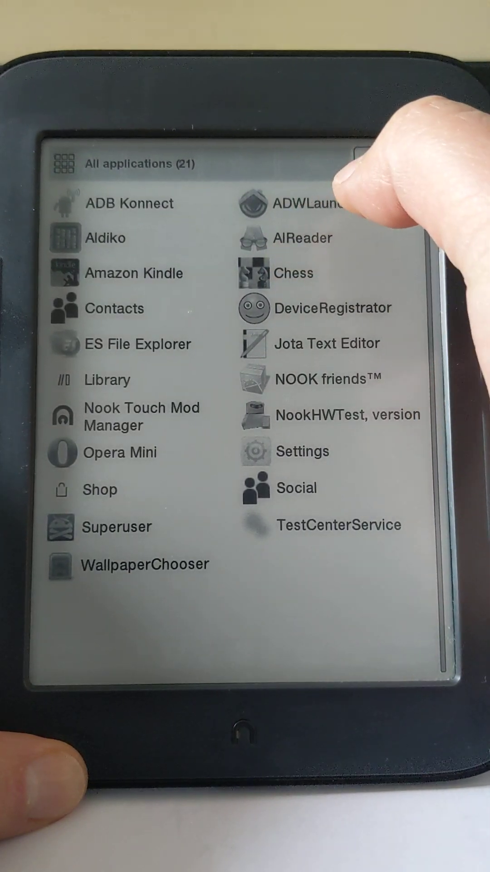
# - Launch AlReader and open American Gods from /sdcard/Books
pyautogui.click(302, 239)
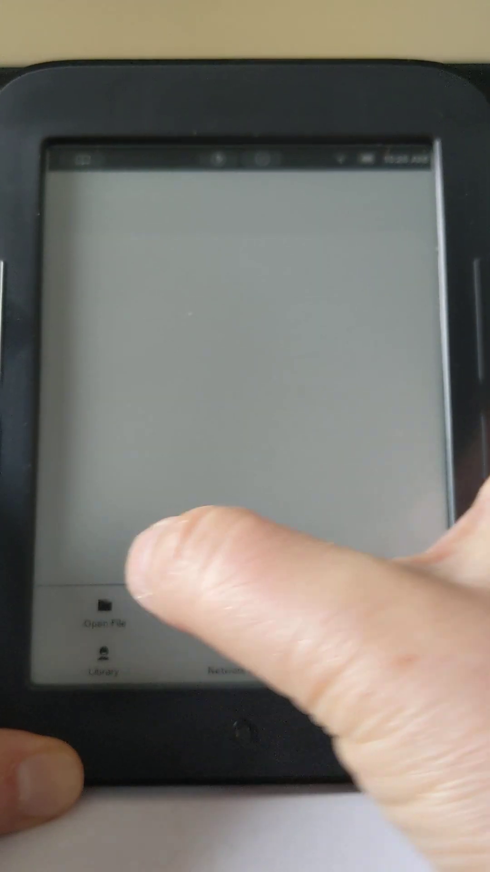
pyautogui.click(104, 614)
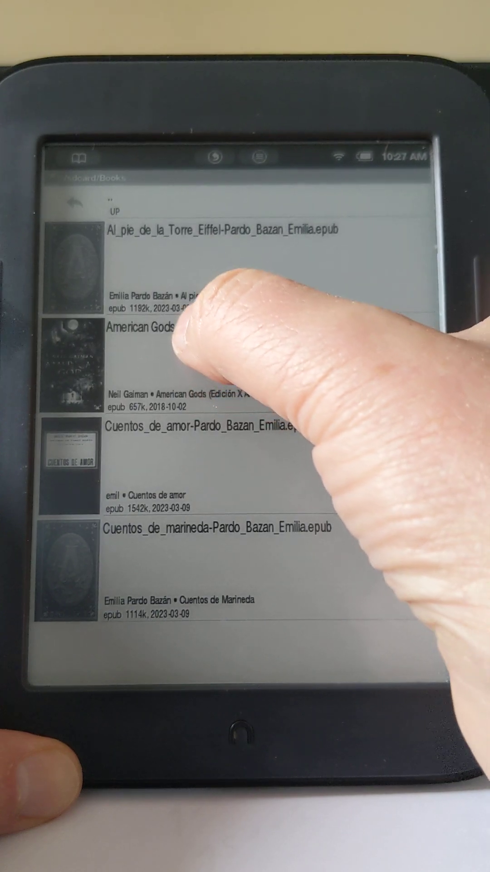
pyautogui.click(184, 327)
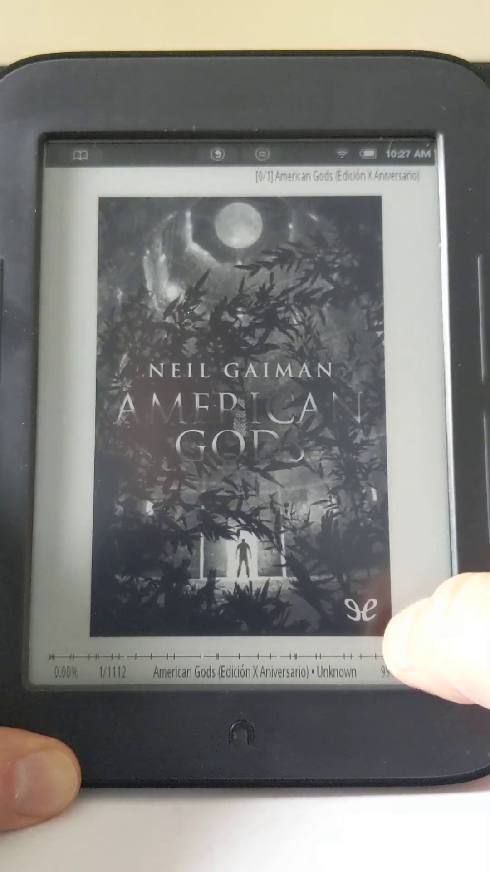
# - Turn three pages past the cover to the Neil Gaiman foreword
pyautogui.click(327, 565)
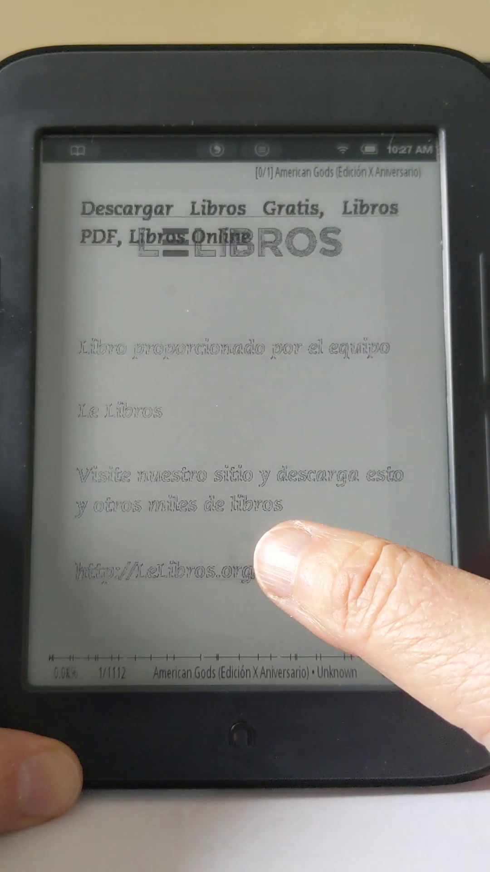
pyautogui.click(287, 518)
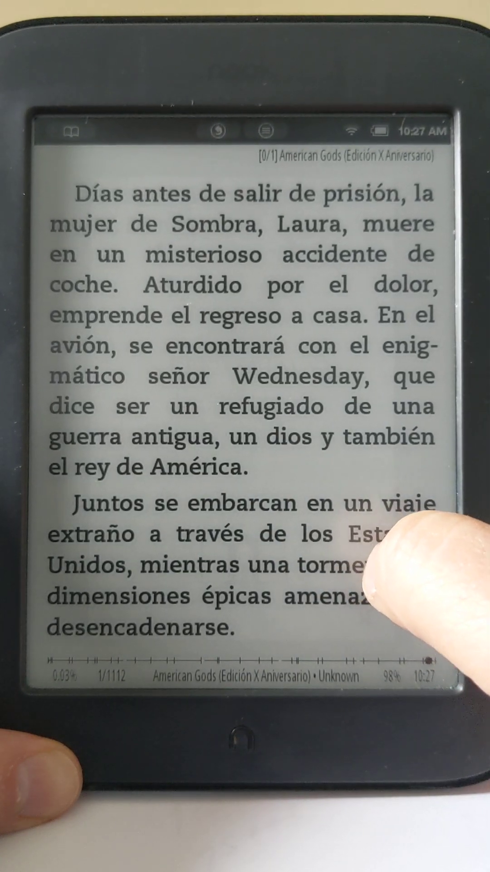
pyautogui.click(299, 566)
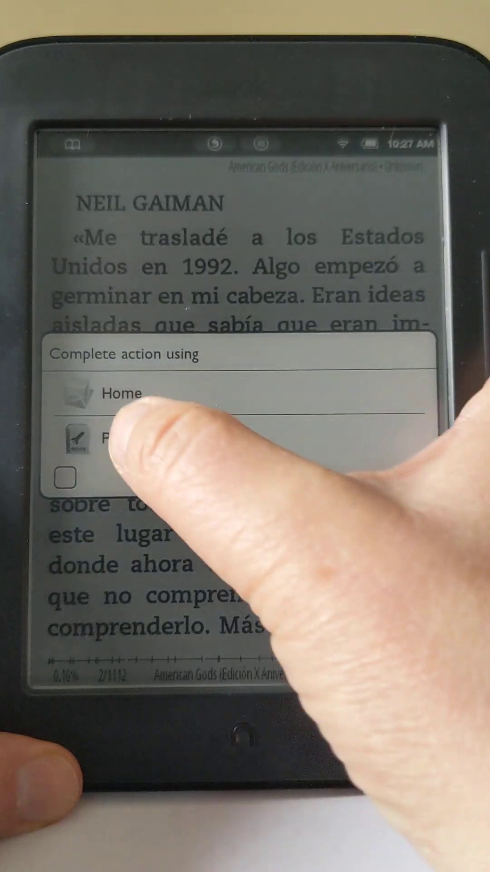
# - Pick ReLaunch as home, list all 21 applications, and launch Chess
pyautogui.click(136, 437)
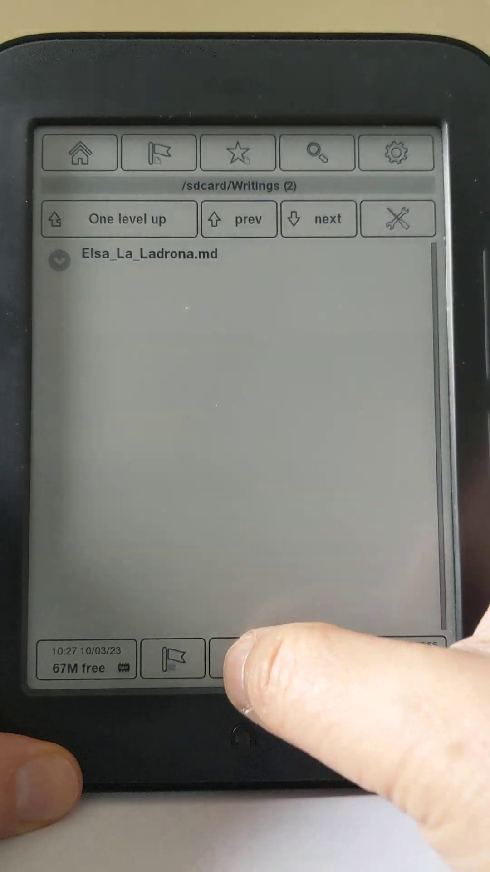
pyautogui.click(242, 658)
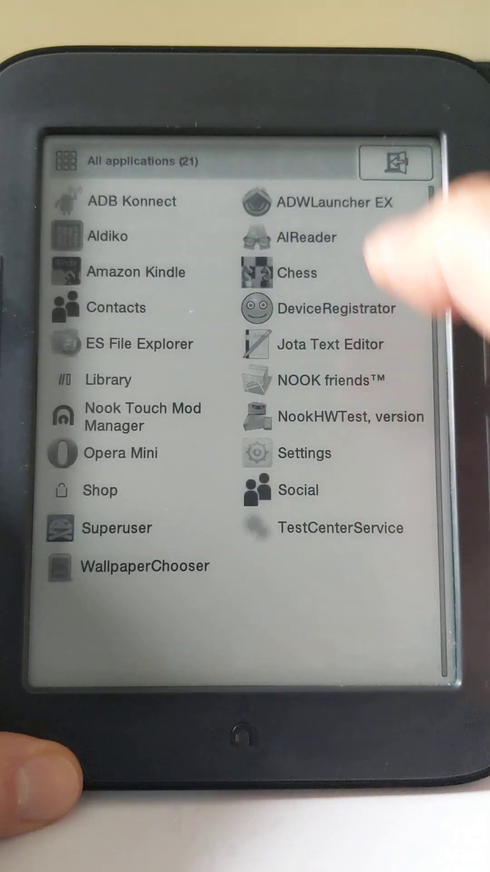
pyautogui.click(298, 269)
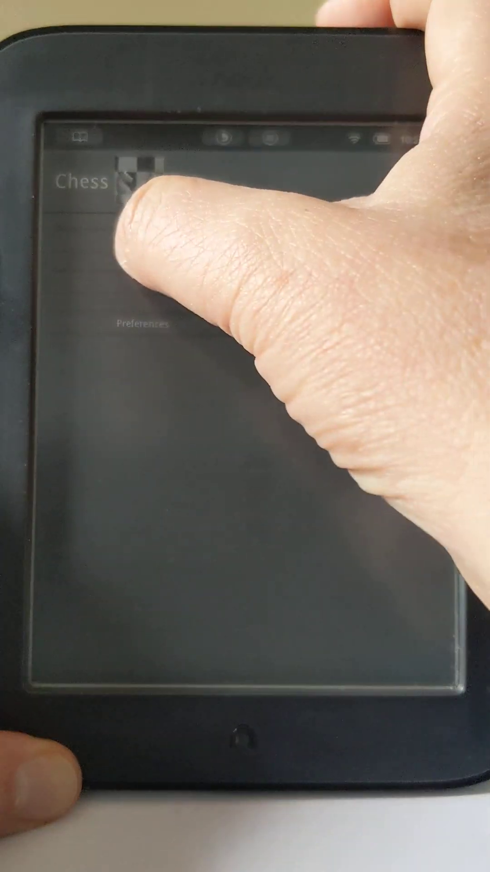
# - Start an engine game and play White's d2–d4, e2–e4 and knight g1–f3
pyautogui.click(145, 245)
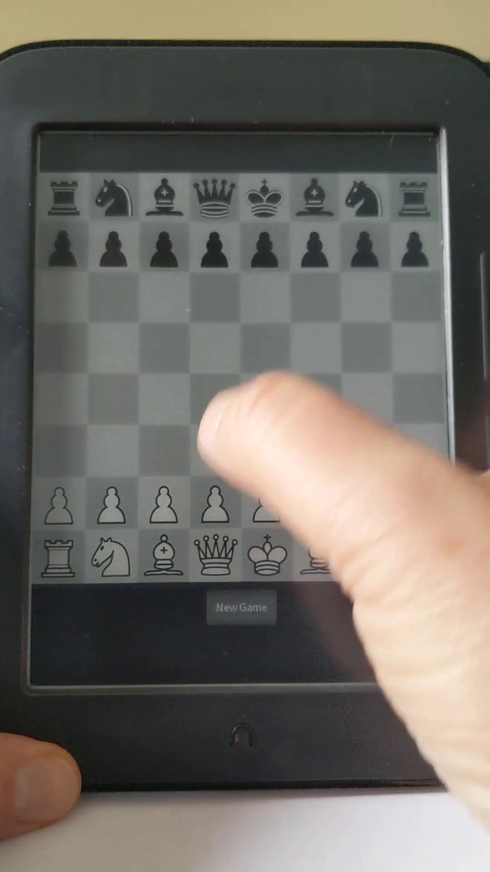
pyautogui.click(215, 504)
pyautogui.click(215, 403)
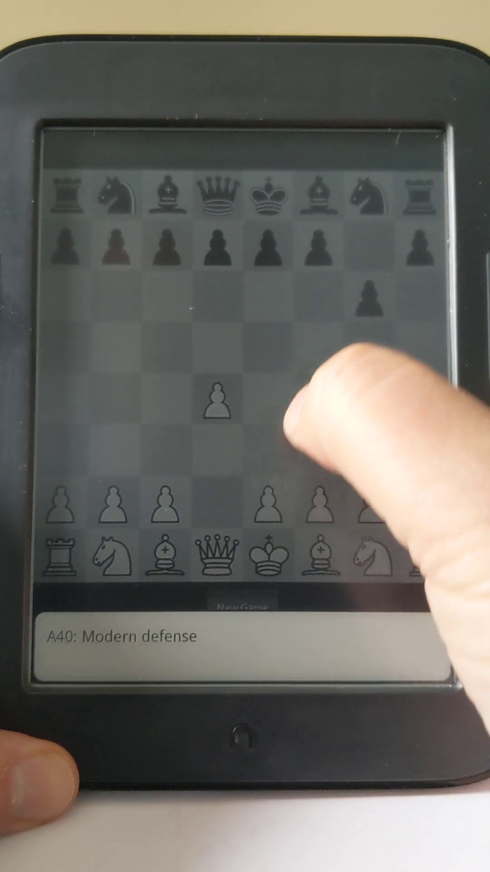
pyautogui.click(268, 504)
pyautogui.click(269, 398)
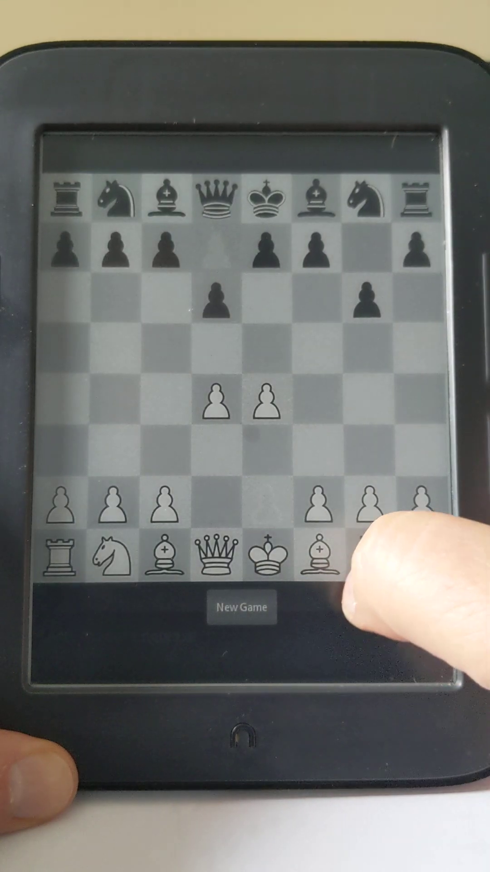
pyautogui.click(372, 554)
pyautogui.click(319, 446)
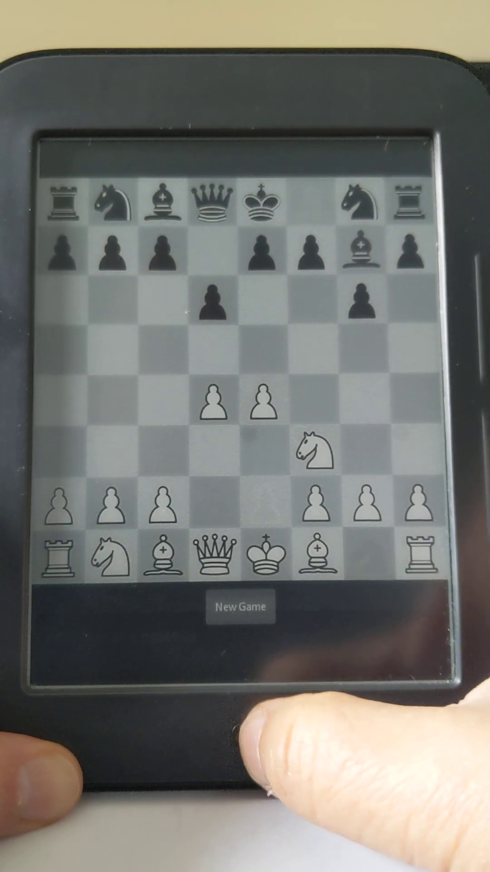
pyautogui.click(244, 735)
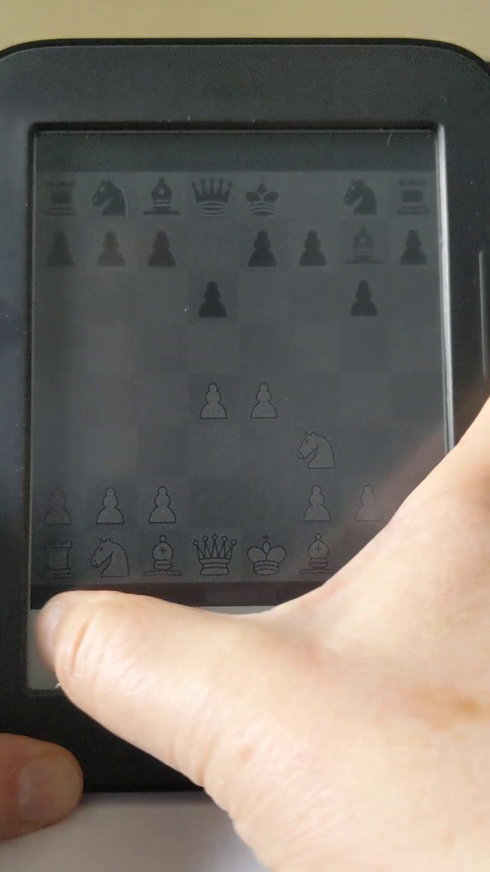
# - Return home to ReLaunch and show the list of 21 installed applications
pyautogui.click(70, 650)
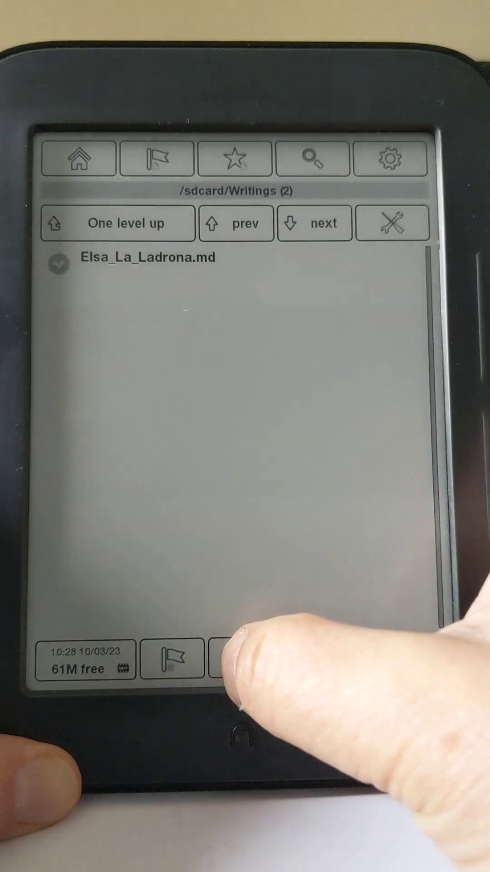
pyautogui.click(241, 656)
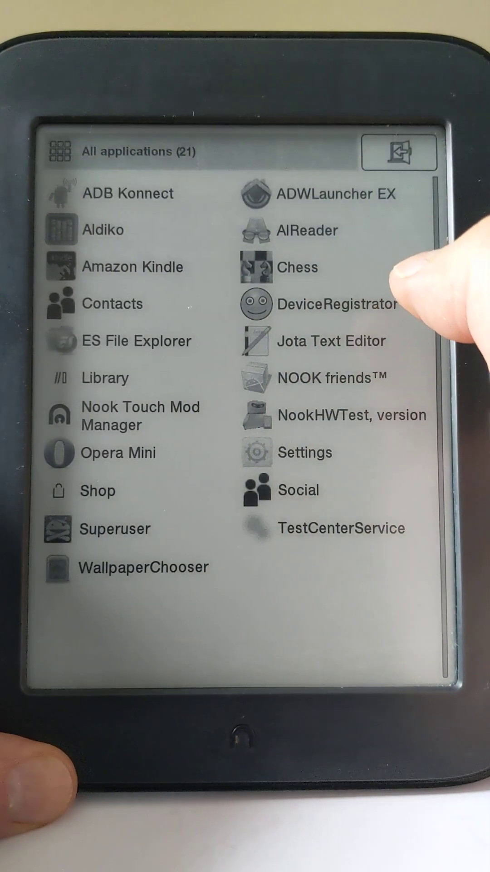
# - Launch Jota and type 'how are you this fant…', correcting the misspelt 'thiss'
pyautogui.click(332, 341)
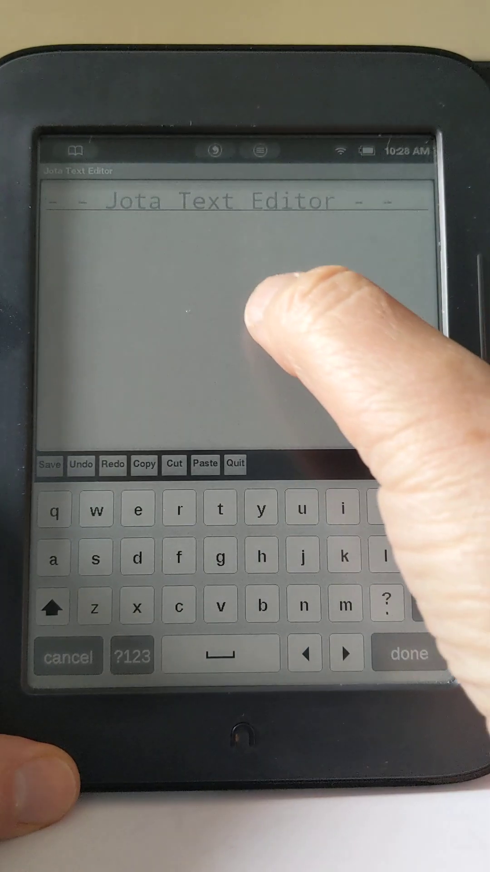
pyautogui.click(273, 307)
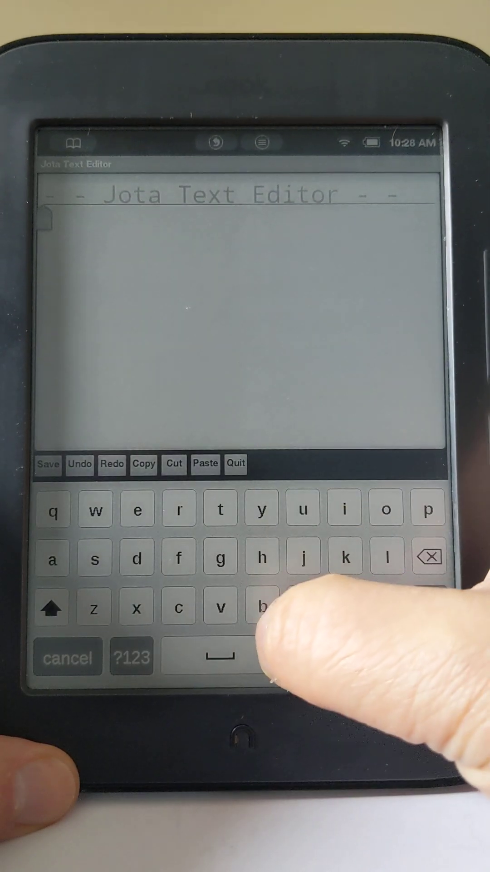
pyautogui.write('ho')
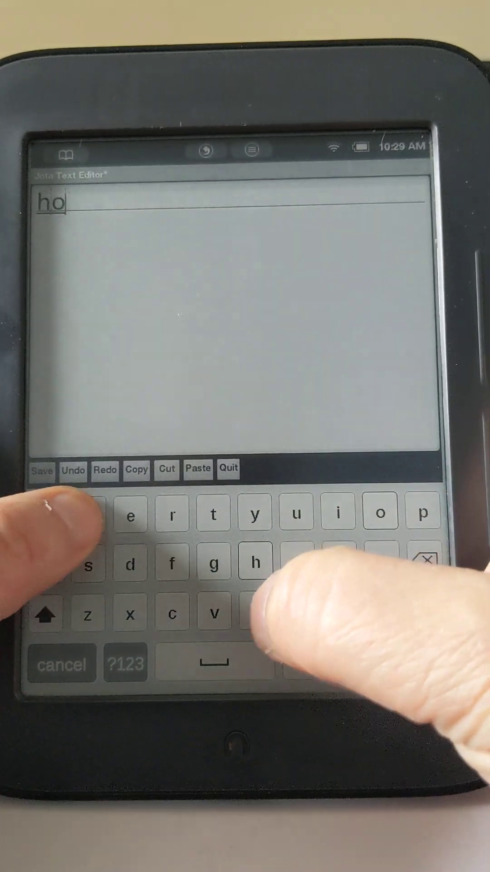
pyautogui.write('w ar')
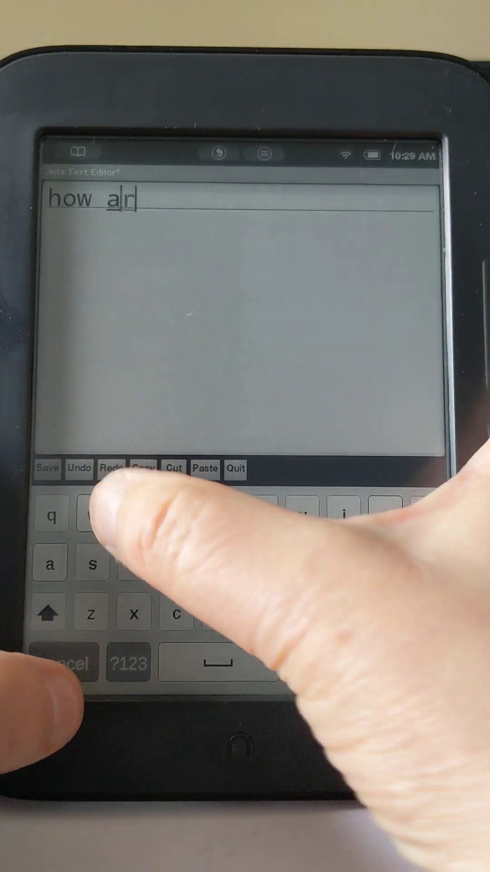
pyautogui.write('e')
pyautogui.click(260, 515)
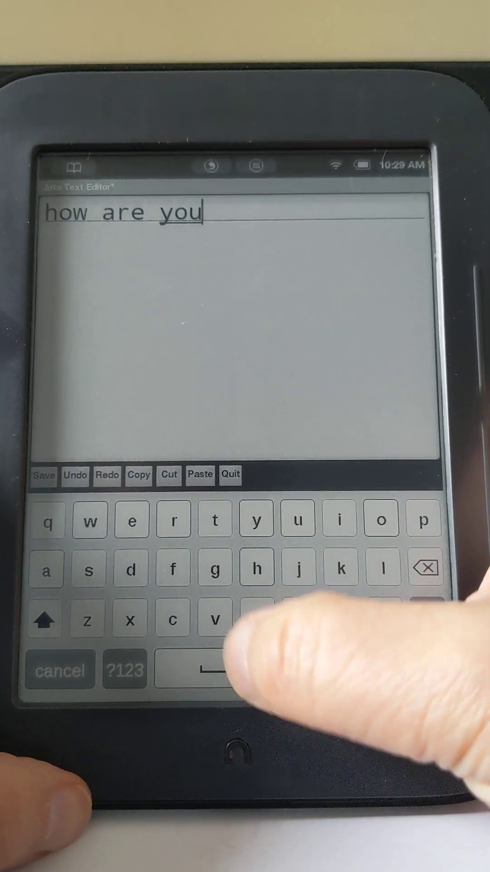
pyautogui.write(' th')
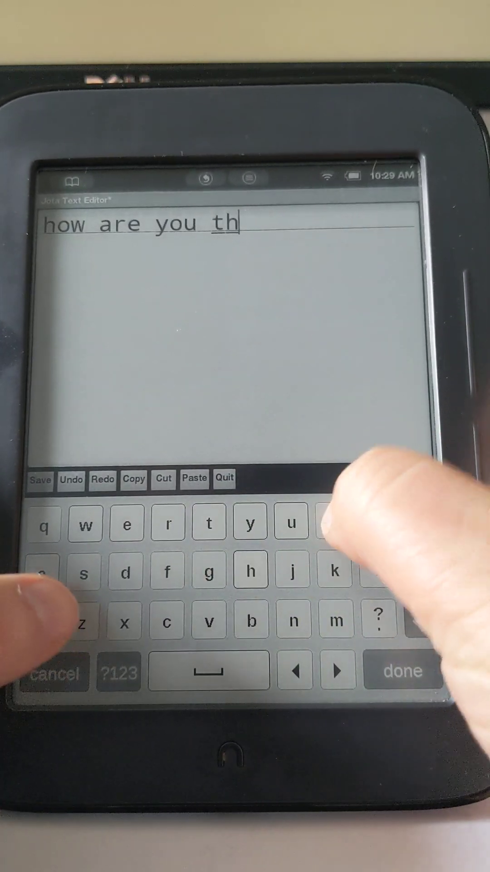
pyautogui.write('iss')
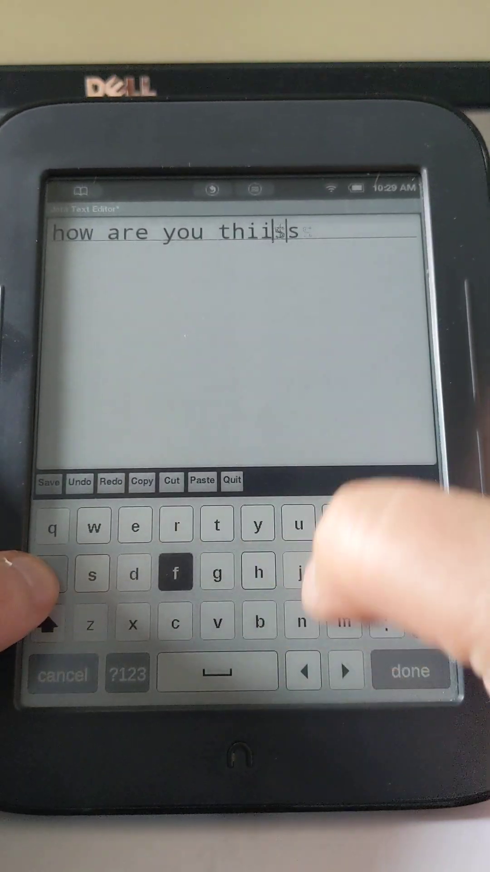
pyautogui.write('fantast')
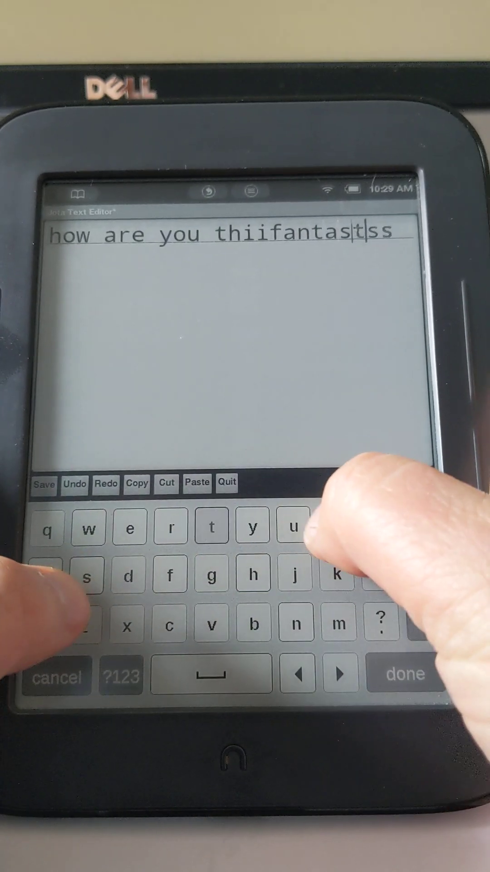
pyautogui.write('ic')
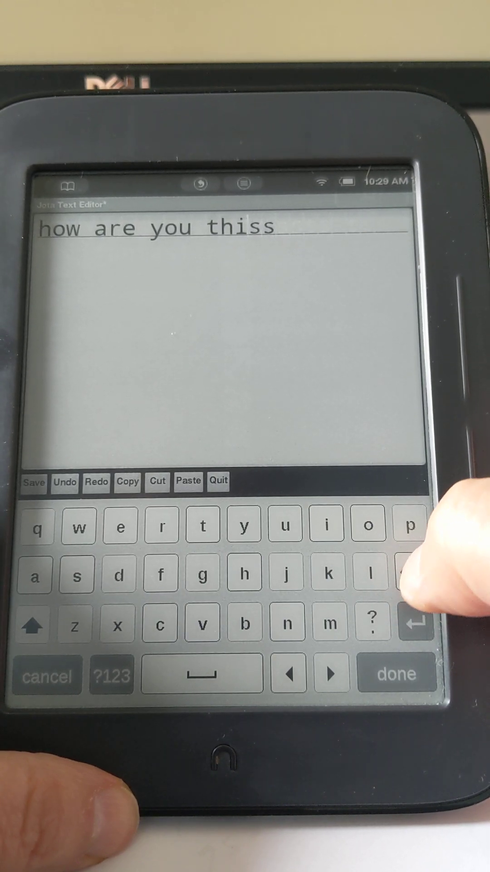
pyautogui.click(264, 227)
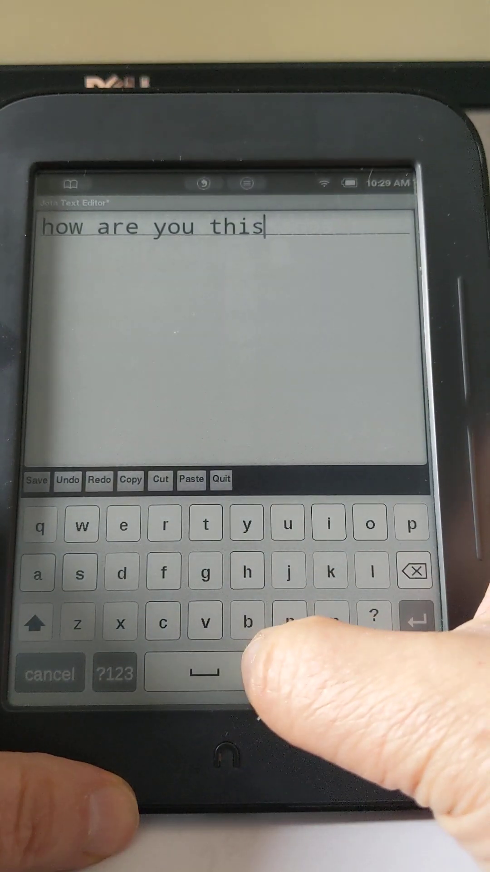
pyautogui.click(205, 672)
pyautogui.click(162, 573)
pyautogui.write('f')
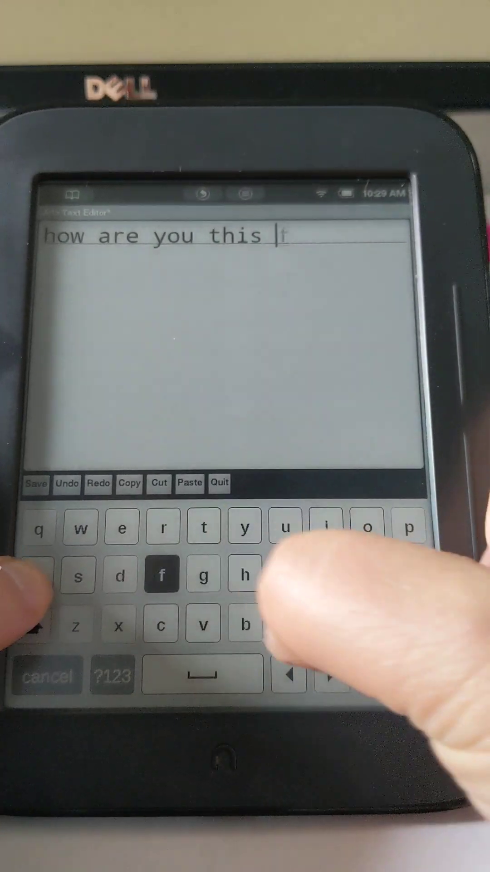
pyautogui.write('ant')
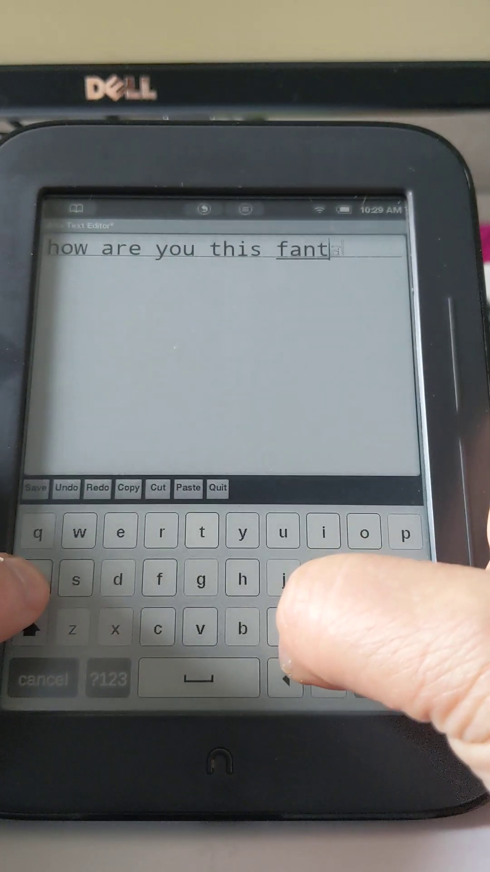
pyautogui.write('ast')
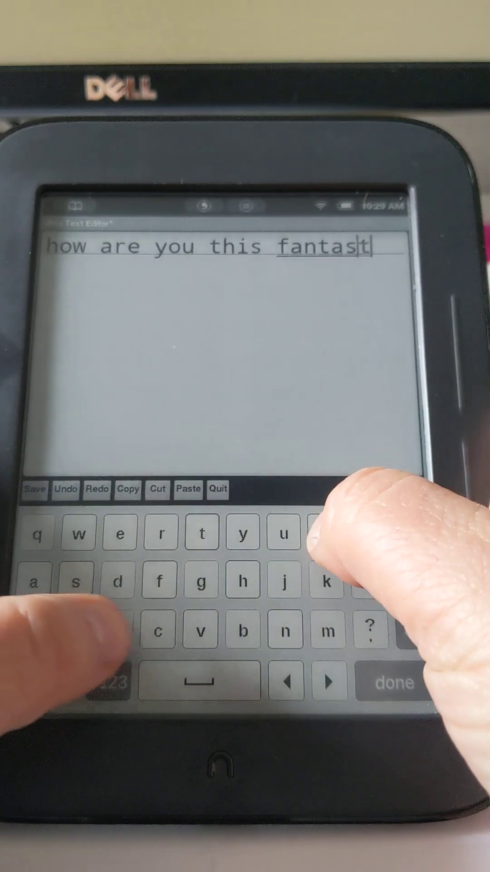
pyautogui.write('ic')
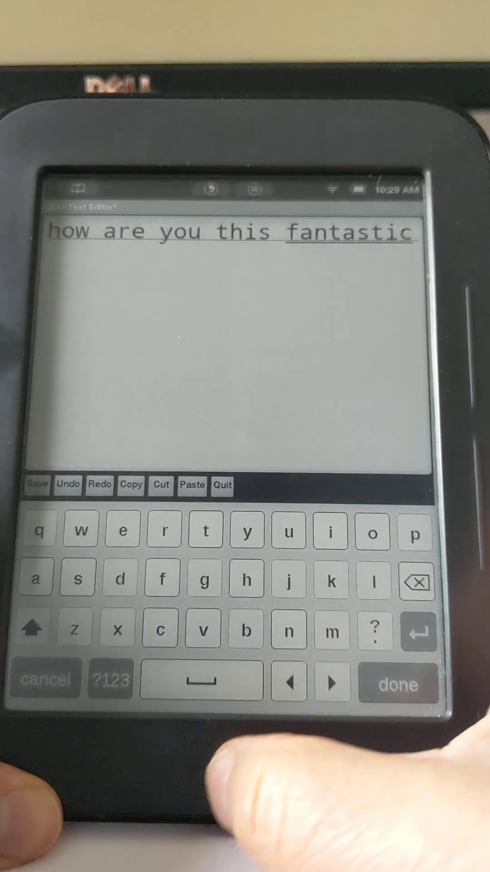
# - Go Home via the n button, choose ReLaunch, and show all installed applications
pyautogui.click(222, 768)
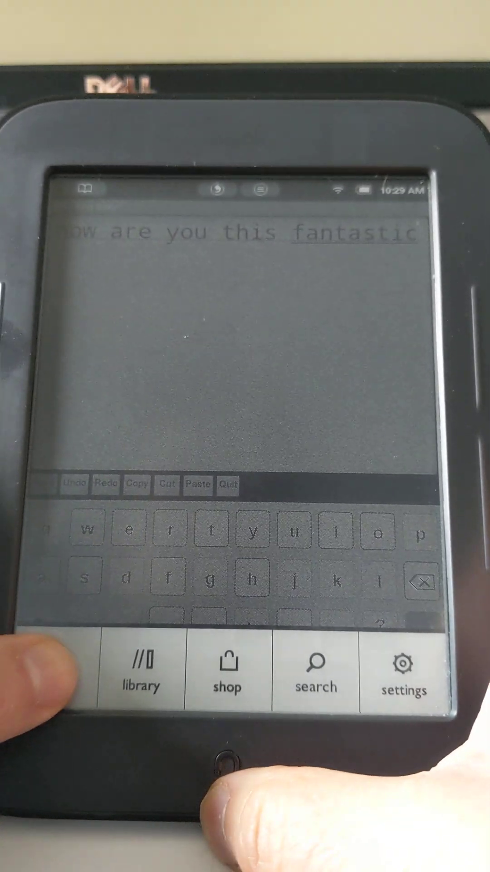
pyautogui.click(48, 671)
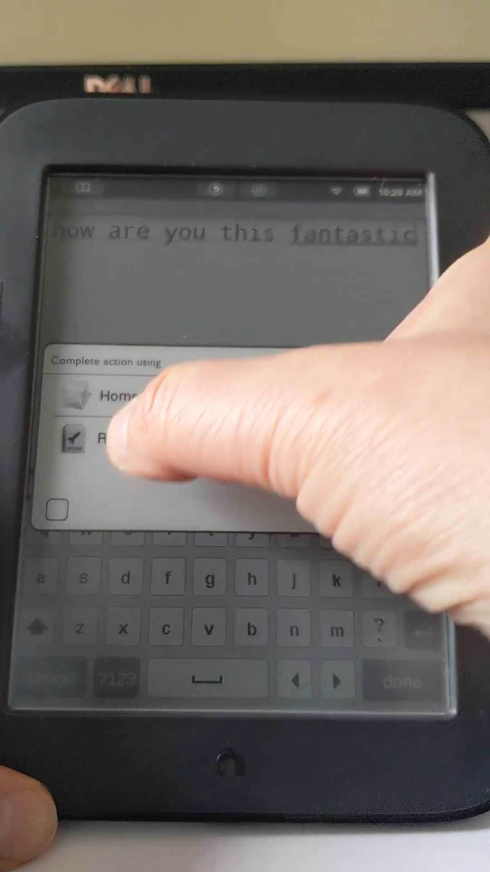
pyautogui.click(116, 439)
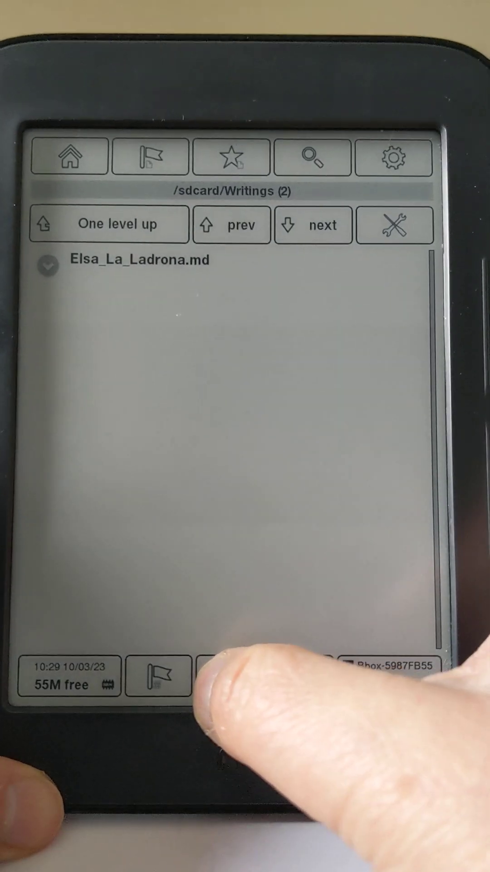
pyautogui.click(232, 674)
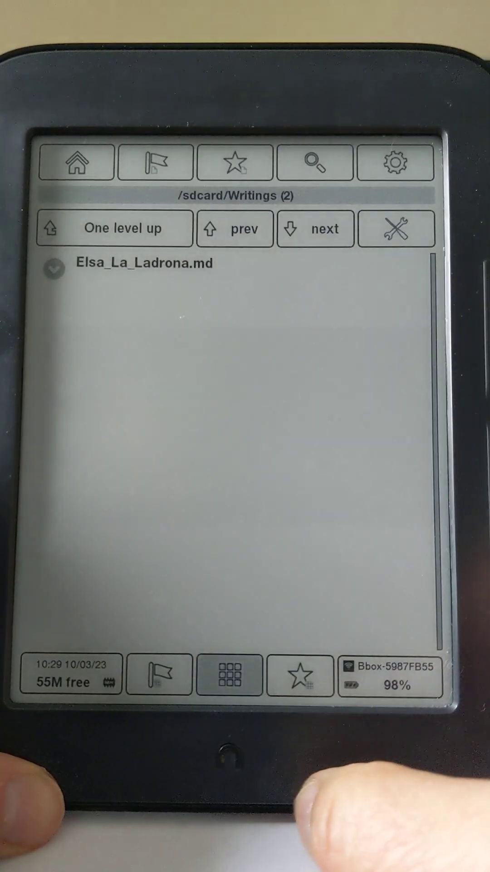